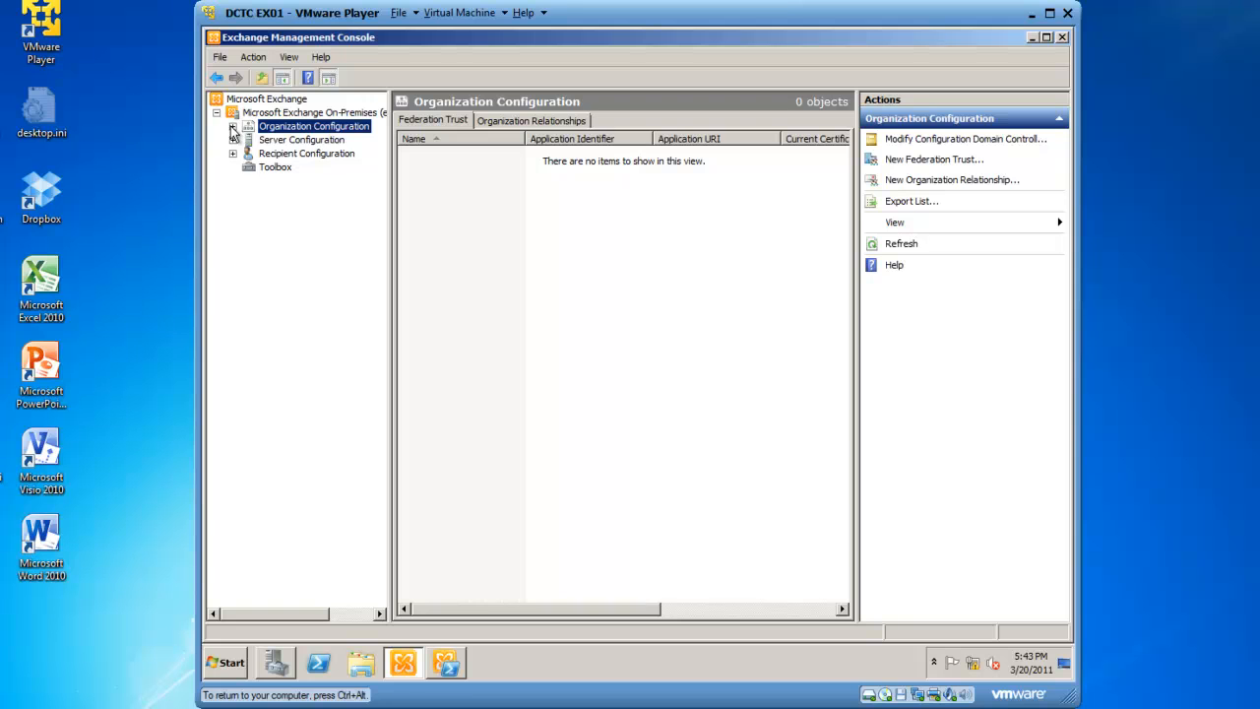
Start a new Exchange ActiveSync mailbox policy under Client Access and name it General Mobile Phone Users.
{"action": "left_click", "coordinate": [233, 127]}
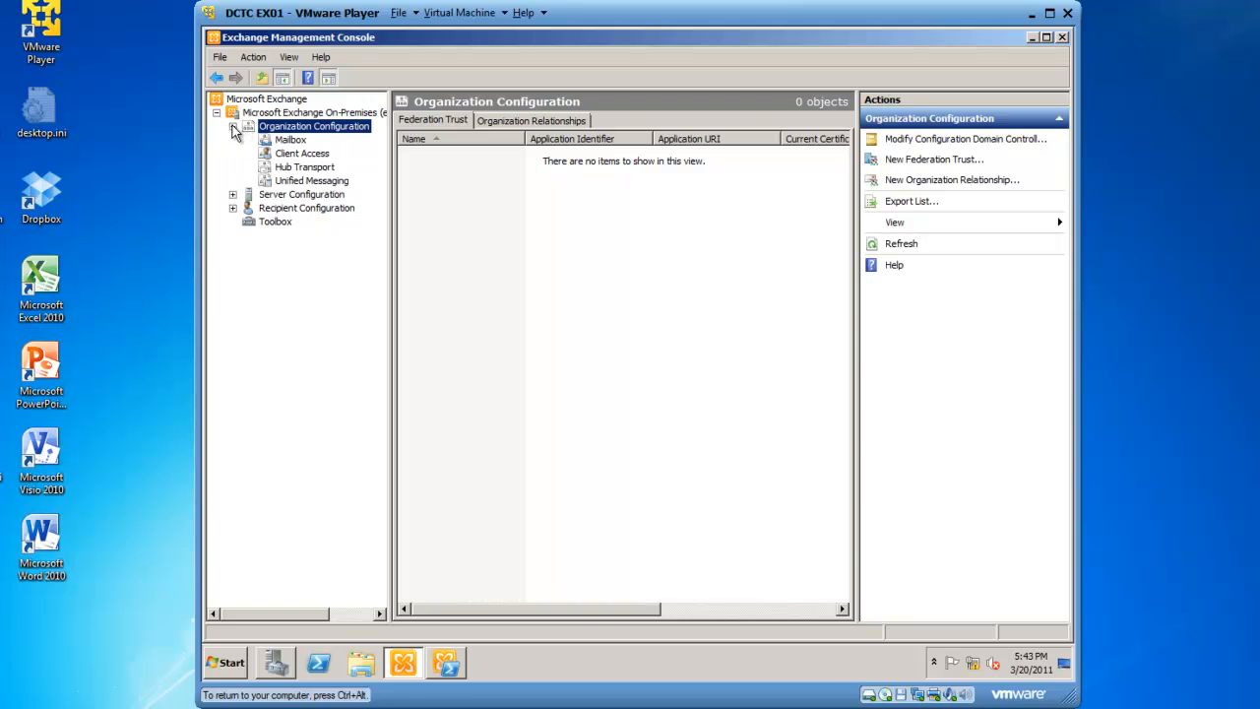
{"action": "left_click", "coordinate": [292, 154]}
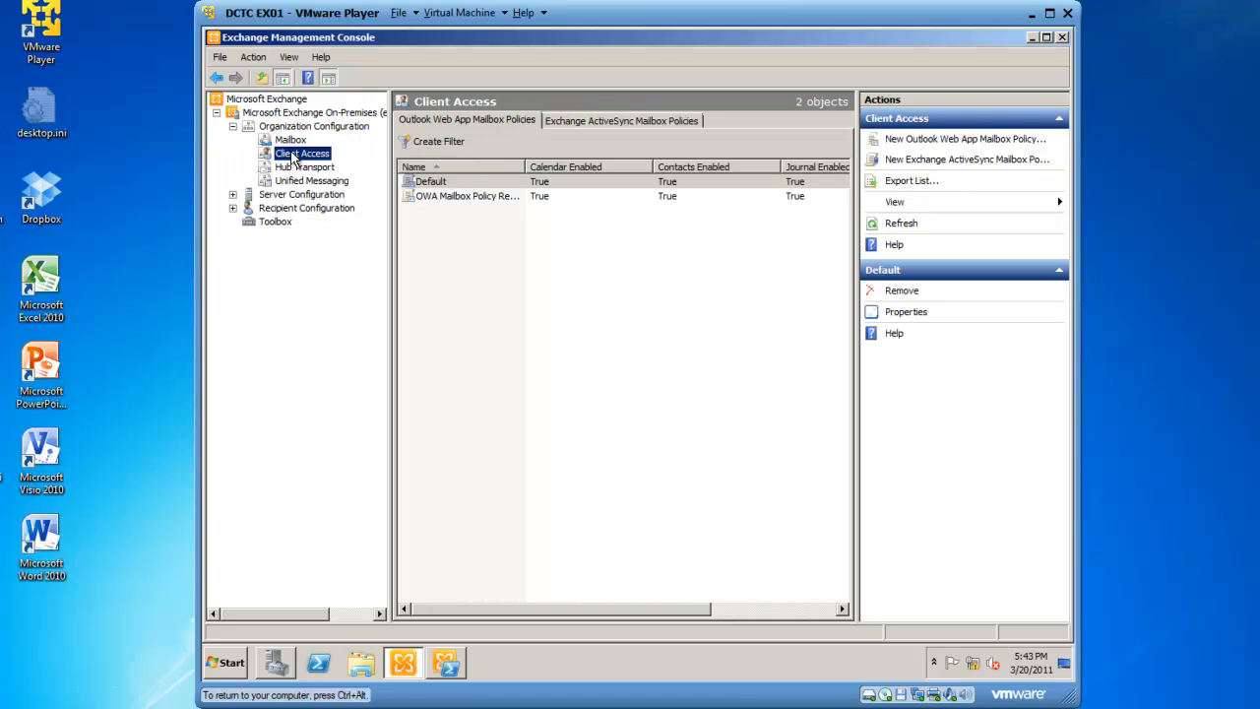
{"action": "left_click", "coordinate": [578, 122]}
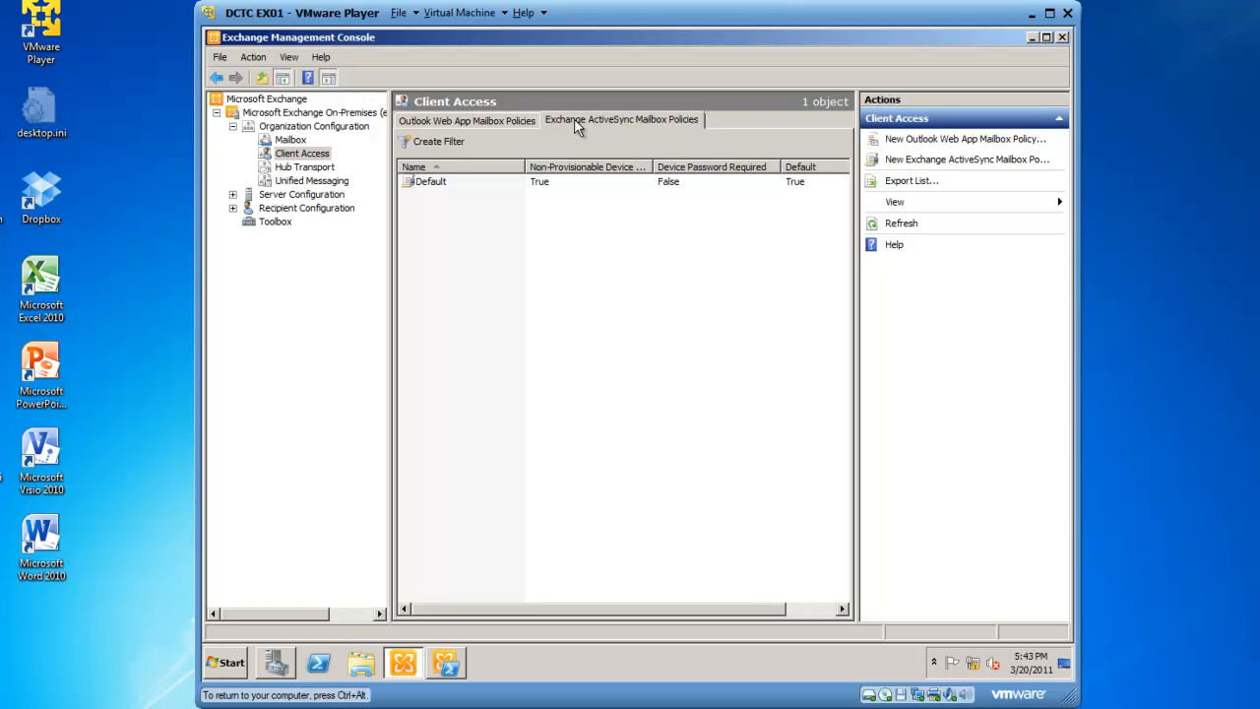
{"action": "right_click", "coordinate": [454, 223]}
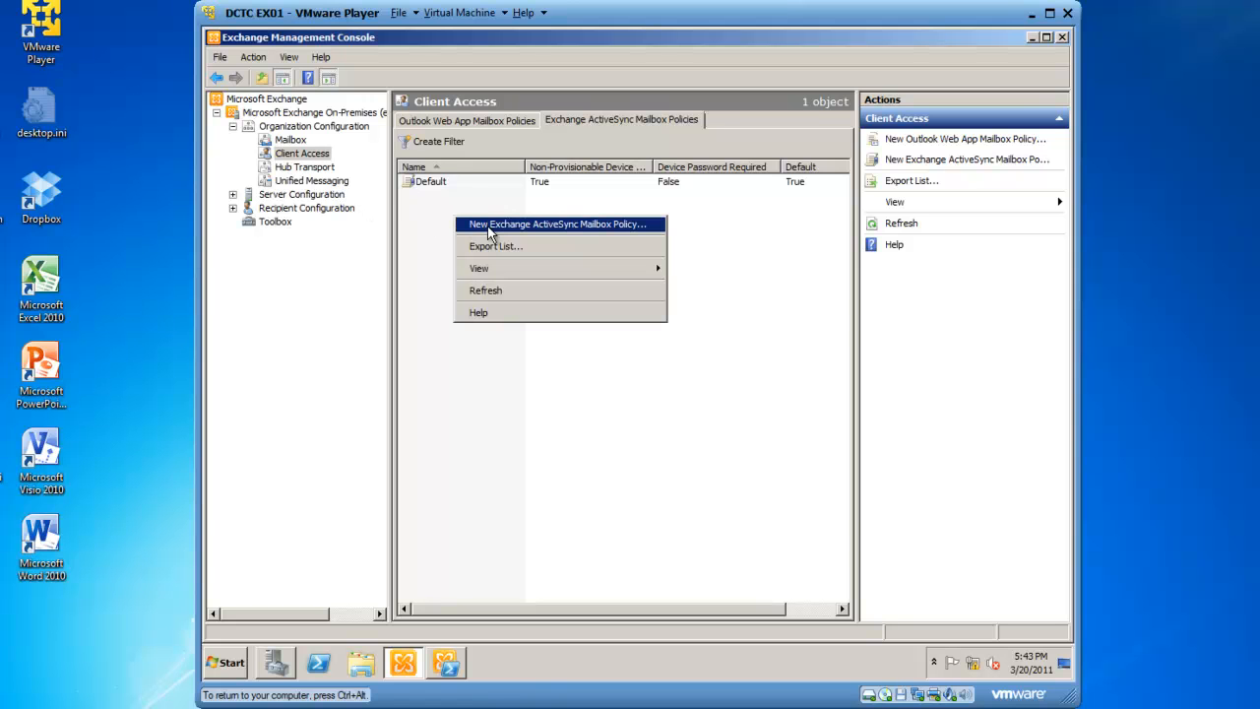
{"action": "left_click", "coordinate": [491, 234]}
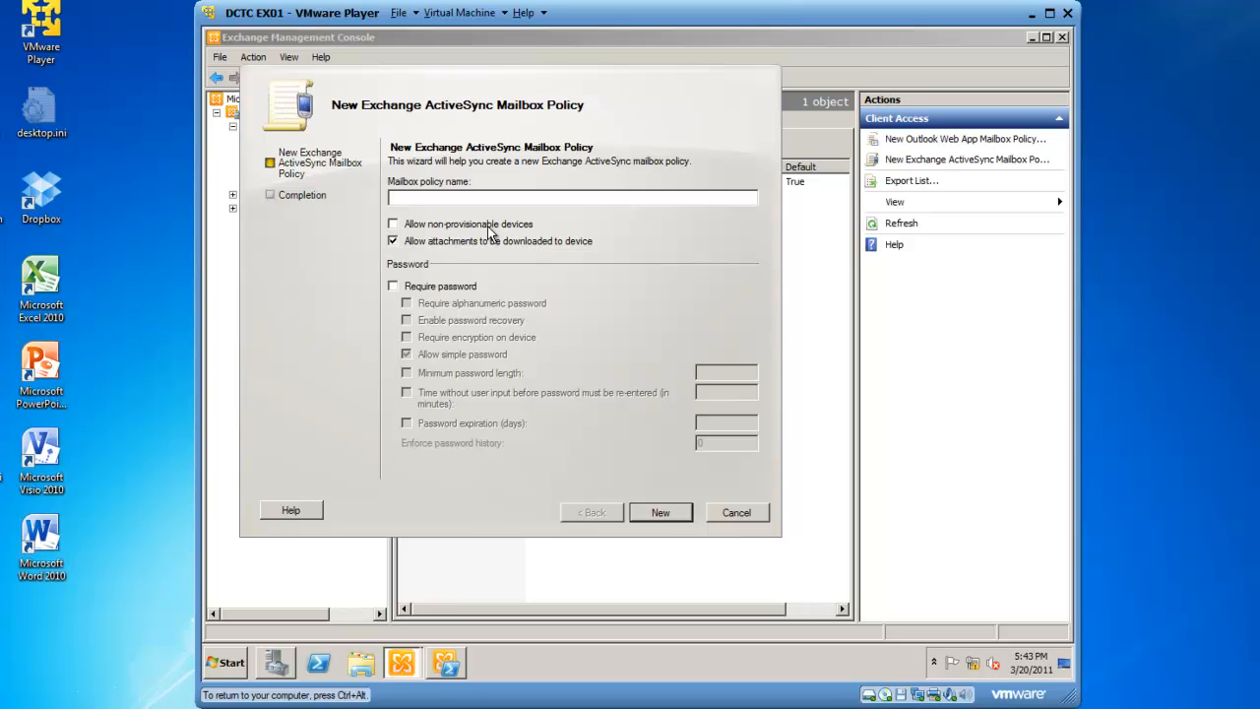
{"action": "type", "text": "General Mobile Phone Users"}
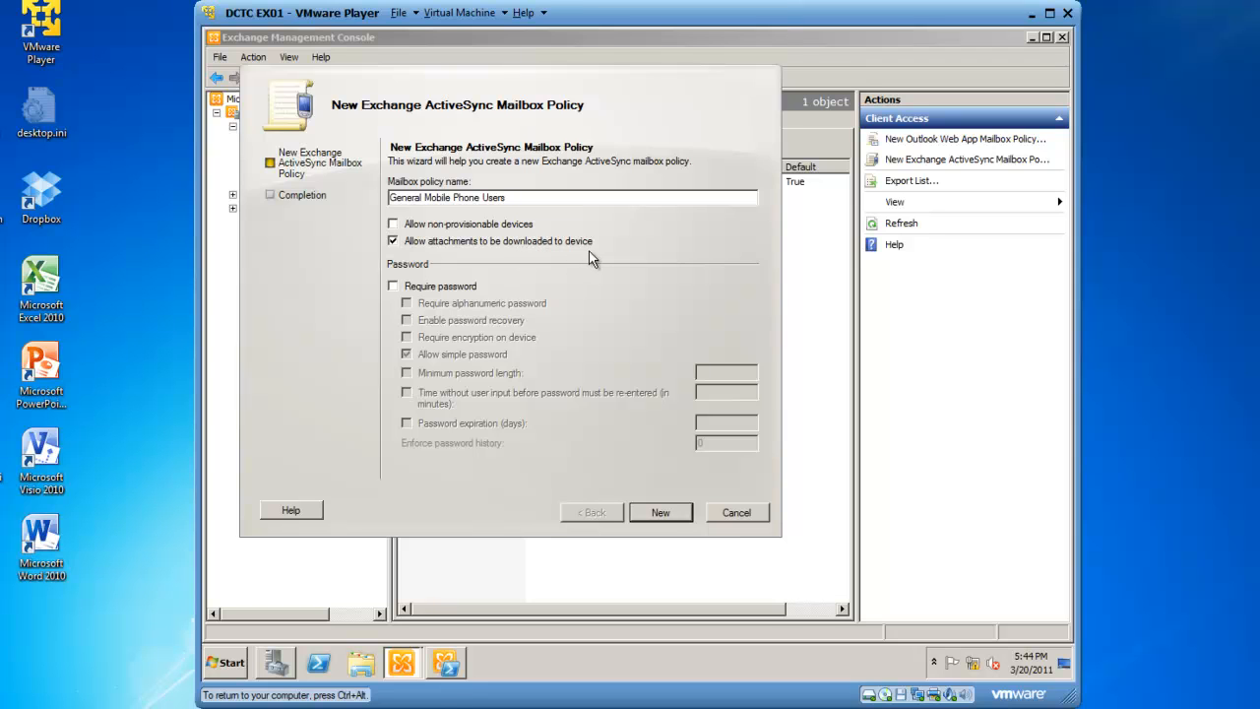
Require a device password without simple passwords, with a minimum length of 4 and a 10-minute inactivity re-entry limit.
{"action": "left_click", "coordinate": [393, 286]}
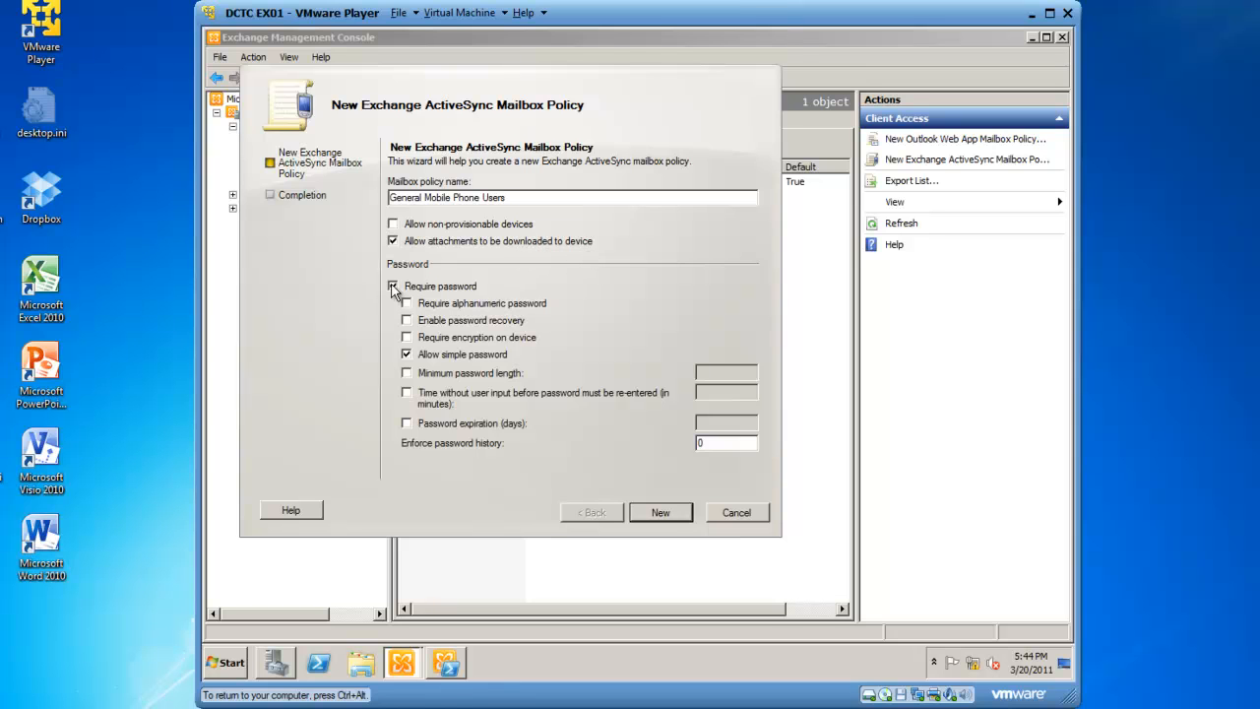
{"action": "left_click", "coordinate": [408, 356]}
{"action": "left_click", "coordinate": [407, 373]}
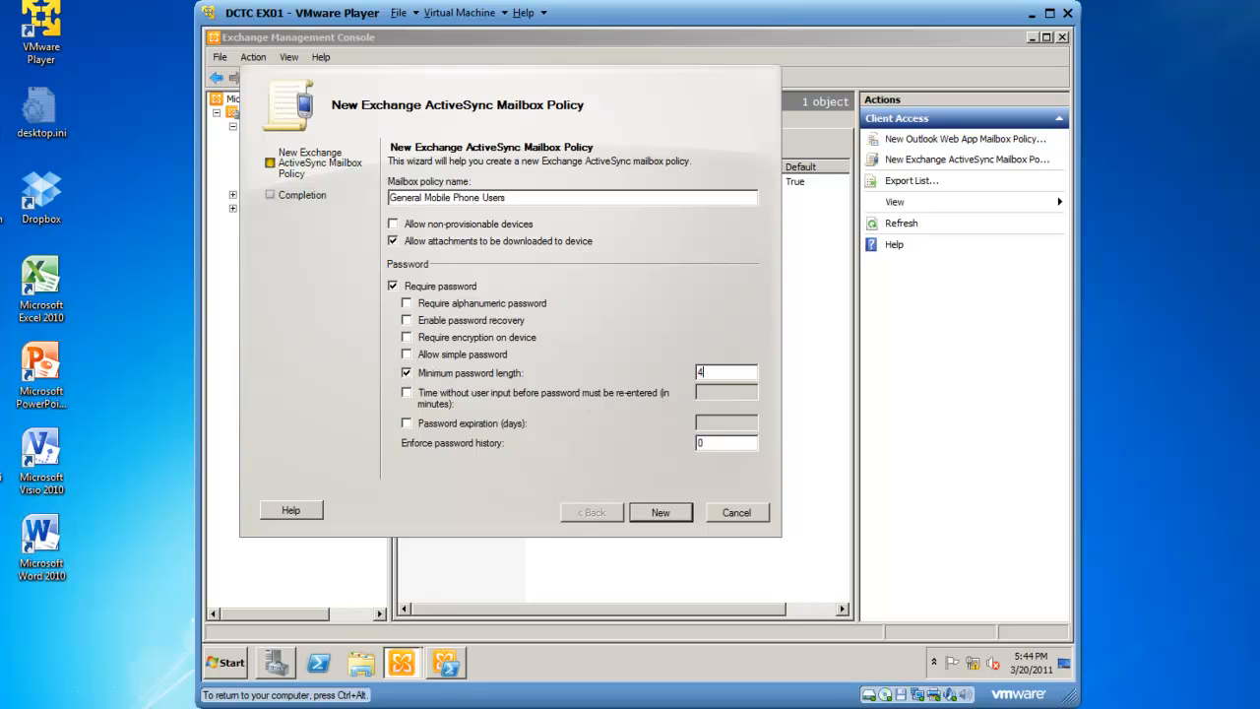
{"action": "left_click", "coordinate": [406, 393]}
{"action": "type", "text": "10"}
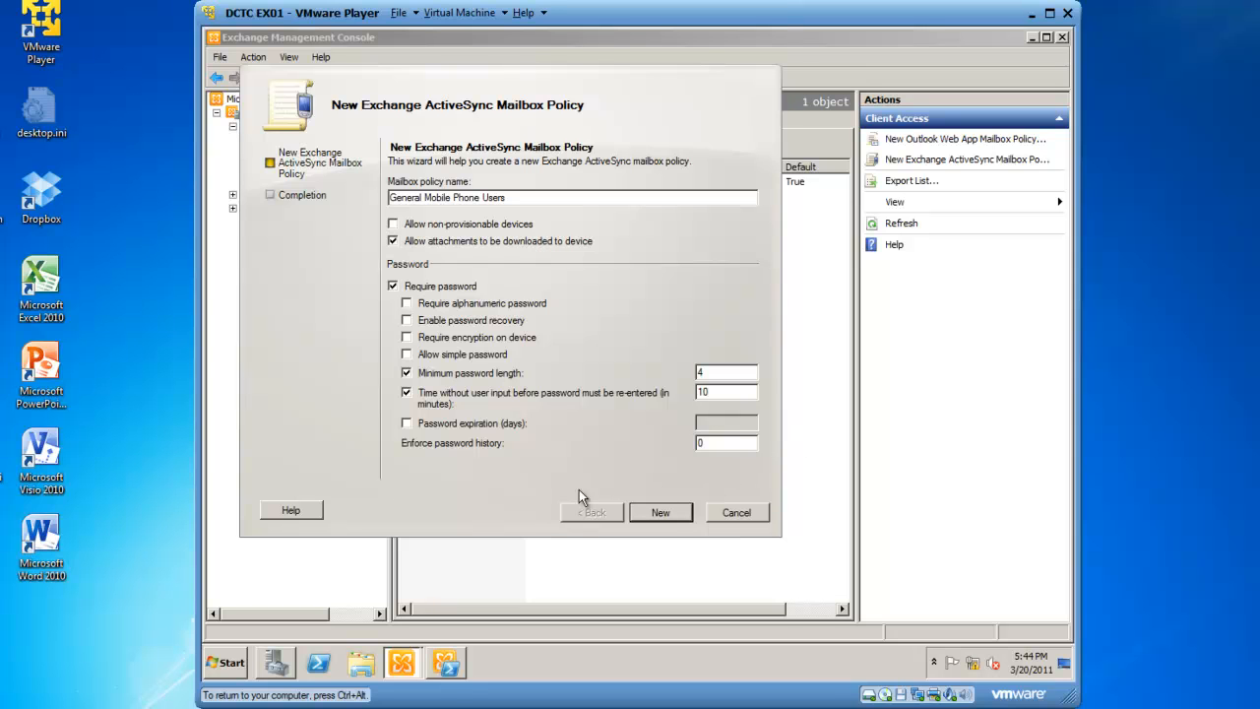
Set password expiration to 60 days and enforced password history to 10, then create the policy.
{"action": "left_click", "coordinate": [406, 423]}
{"action": "left_click", "coordinate": [709, 423]}
{"action": "type", "text": "60"}
{"action": "key", "text": "Tab"}
{"action": "type", "text": "10"}
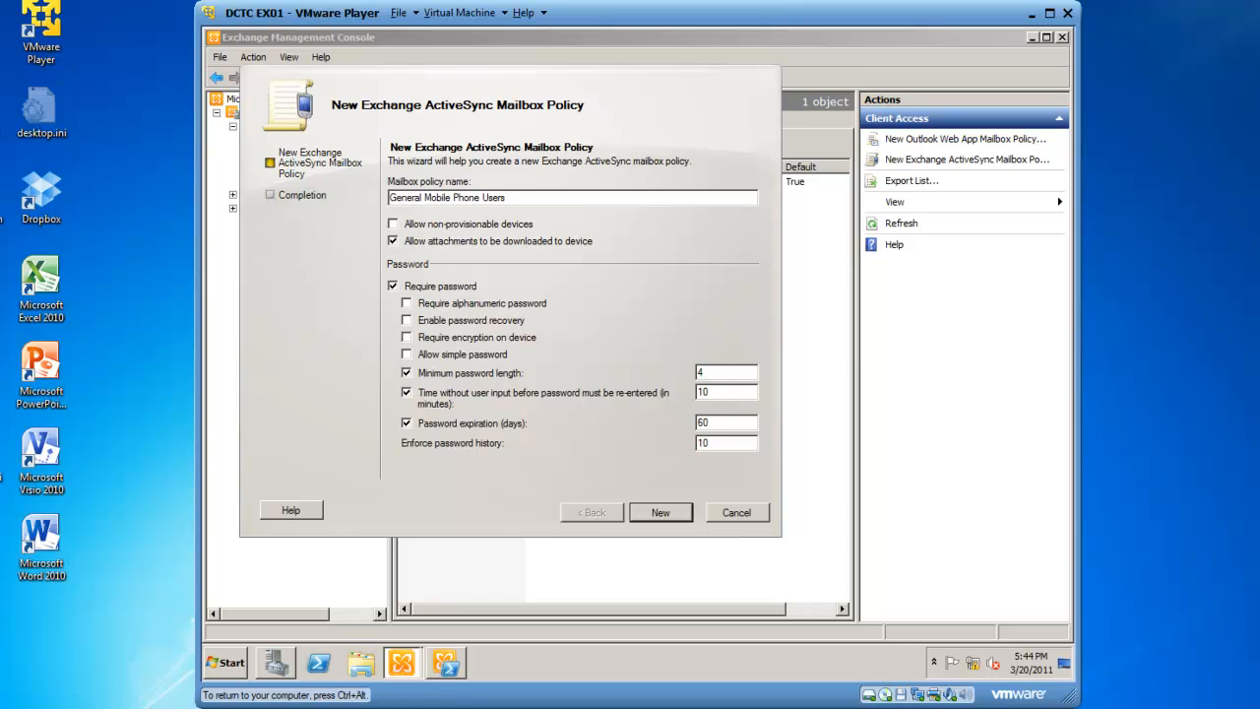
{"action": "left_click", "coordinate": [657, 511]}
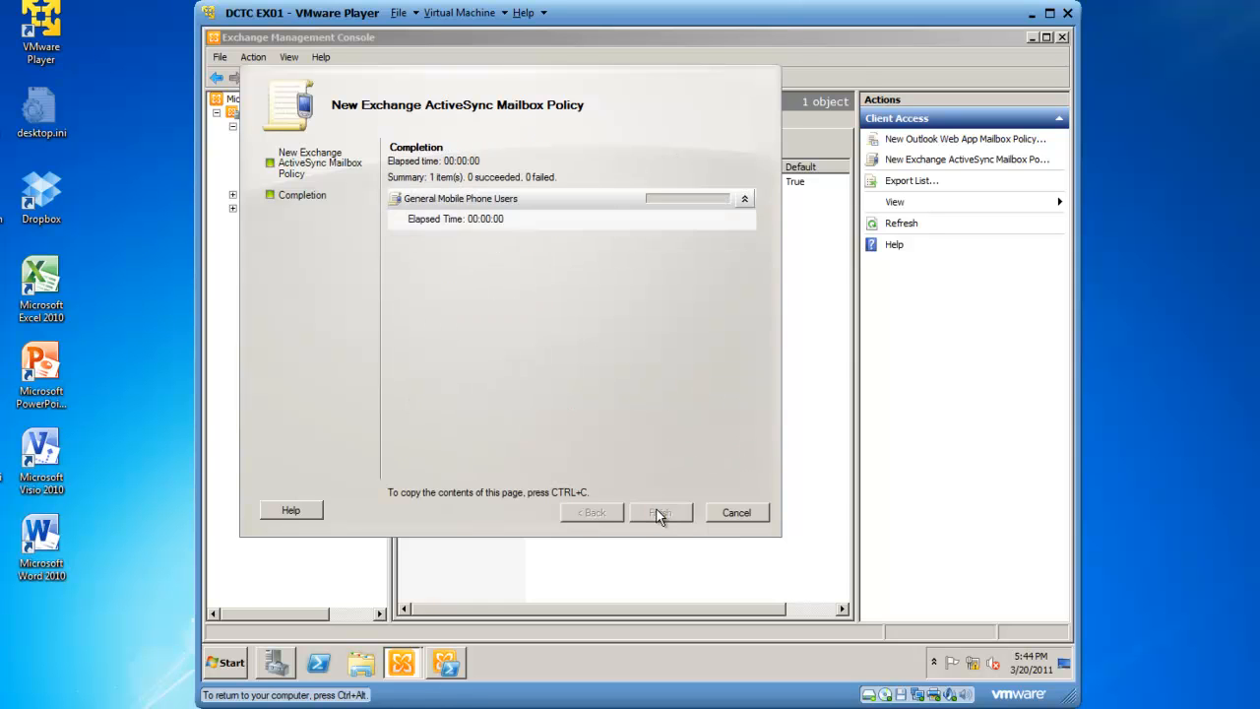
{"action": "left_click", "coordinate": [659, 513]}
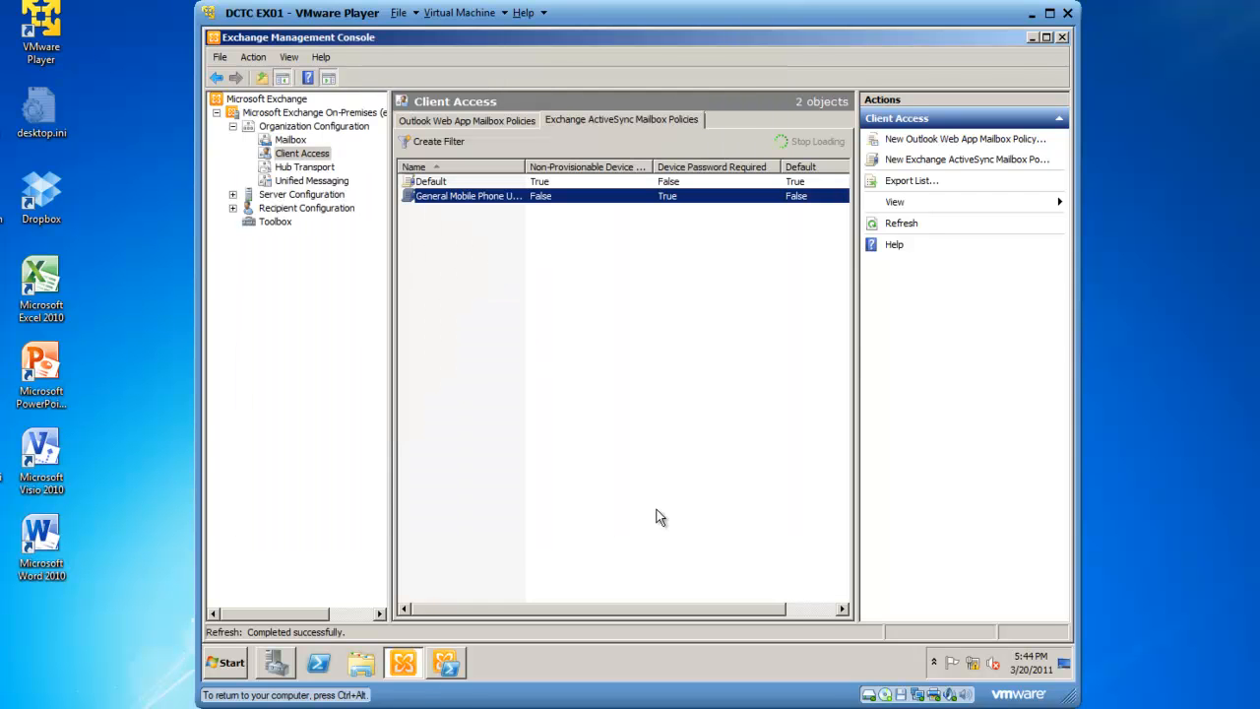
Open the new policy's properties and review its Password, Sync Settings and Device tabs, including the Bluetooth option.
{"action": "left_click_drag", "start_coordinate": [525, 168], "coordinate": [593, 167]}
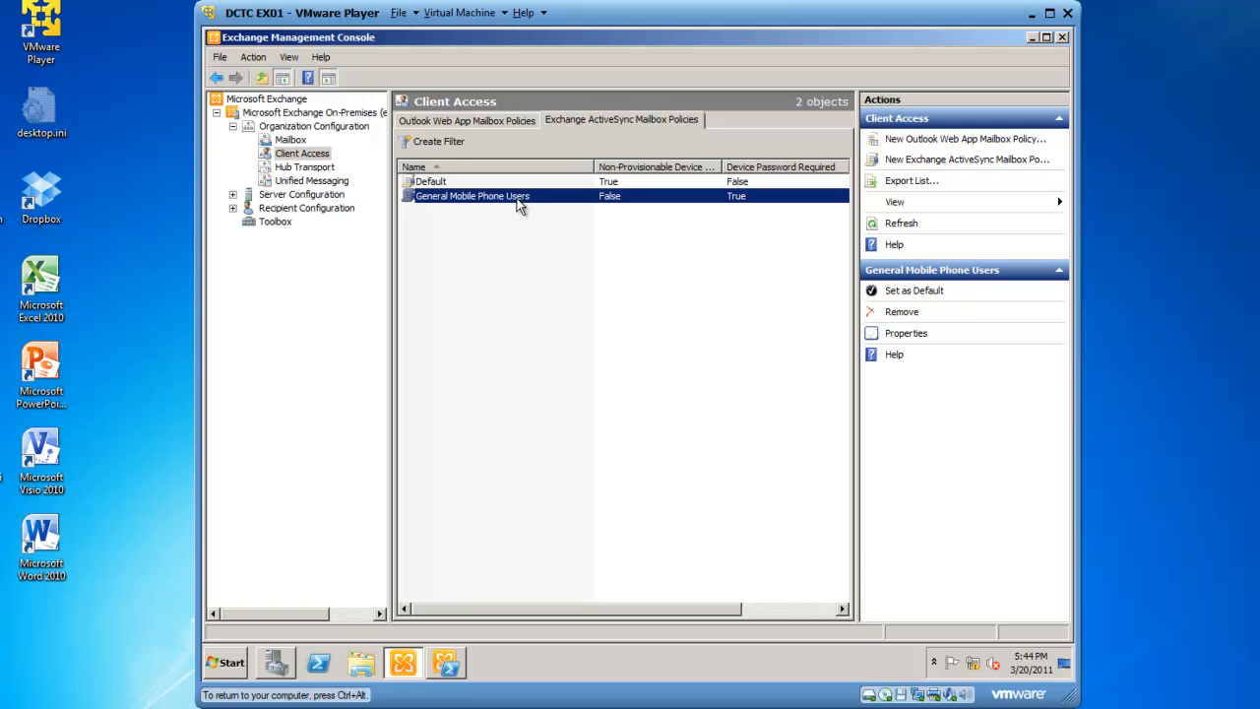
{"action": "right_click", "coordinate": [519, 203]}
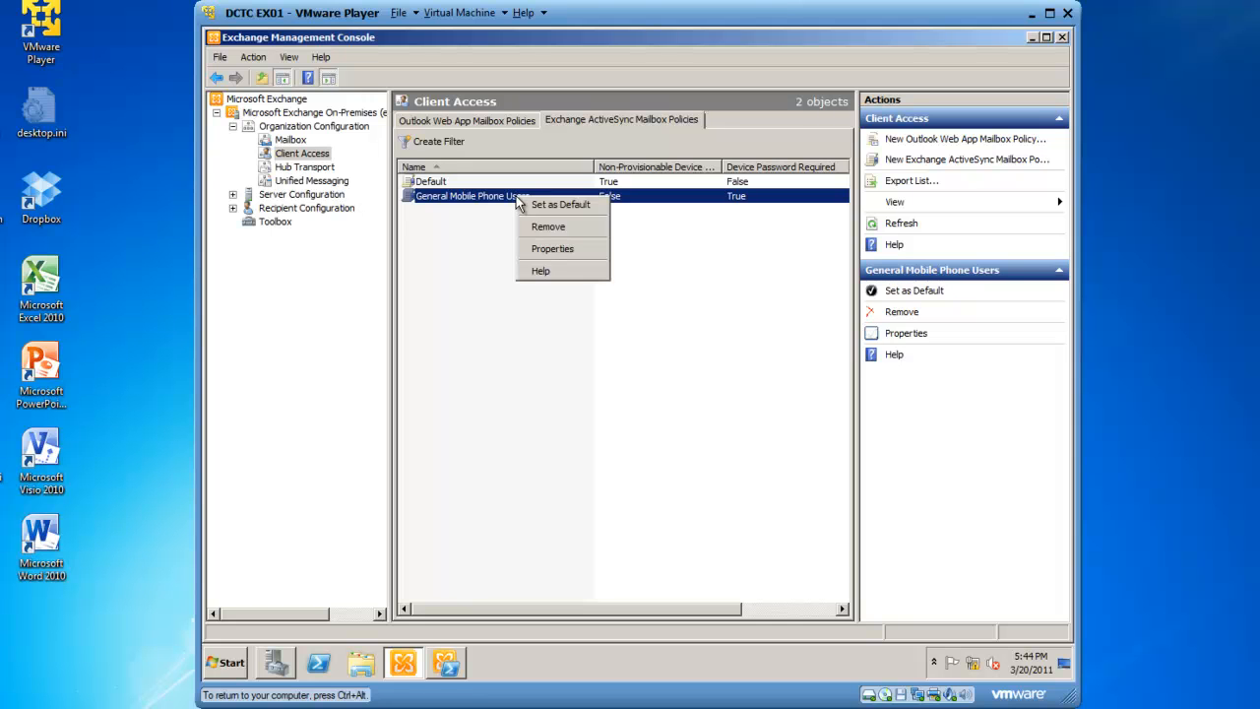
{"action": "left_click", "coordinate": [541, 248]}
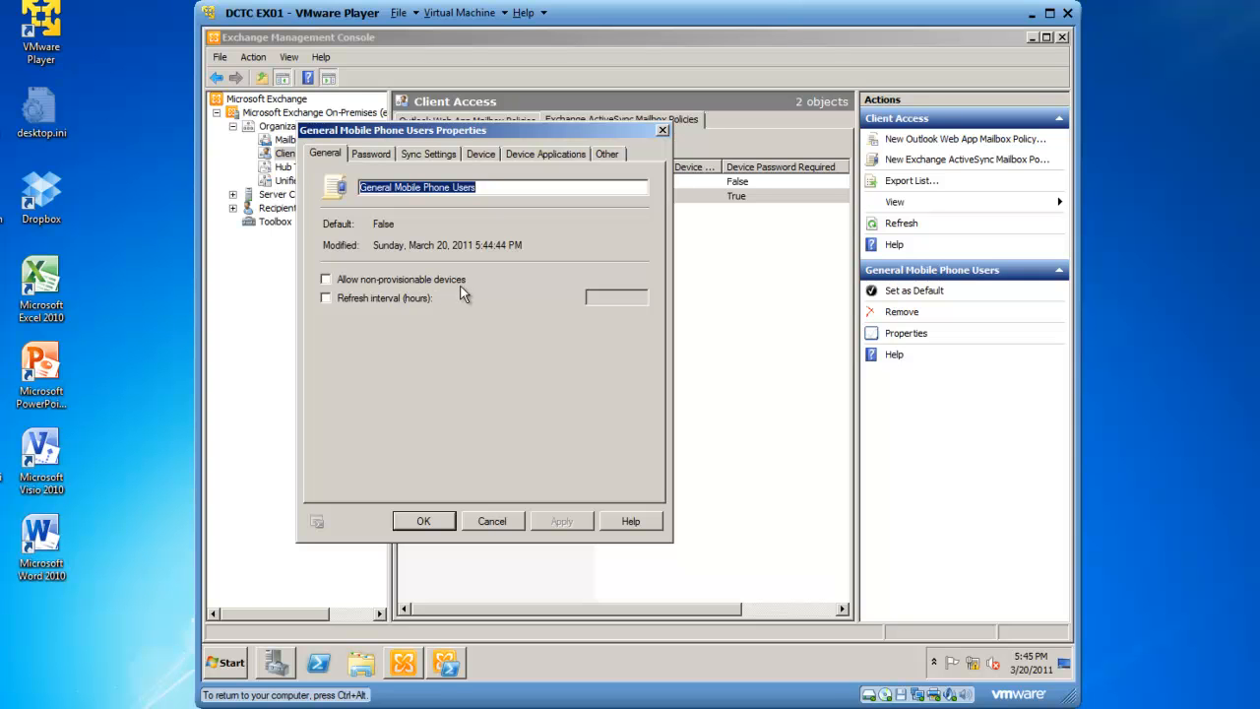
{"action": "left_click", "coordinate": [370, 156]}
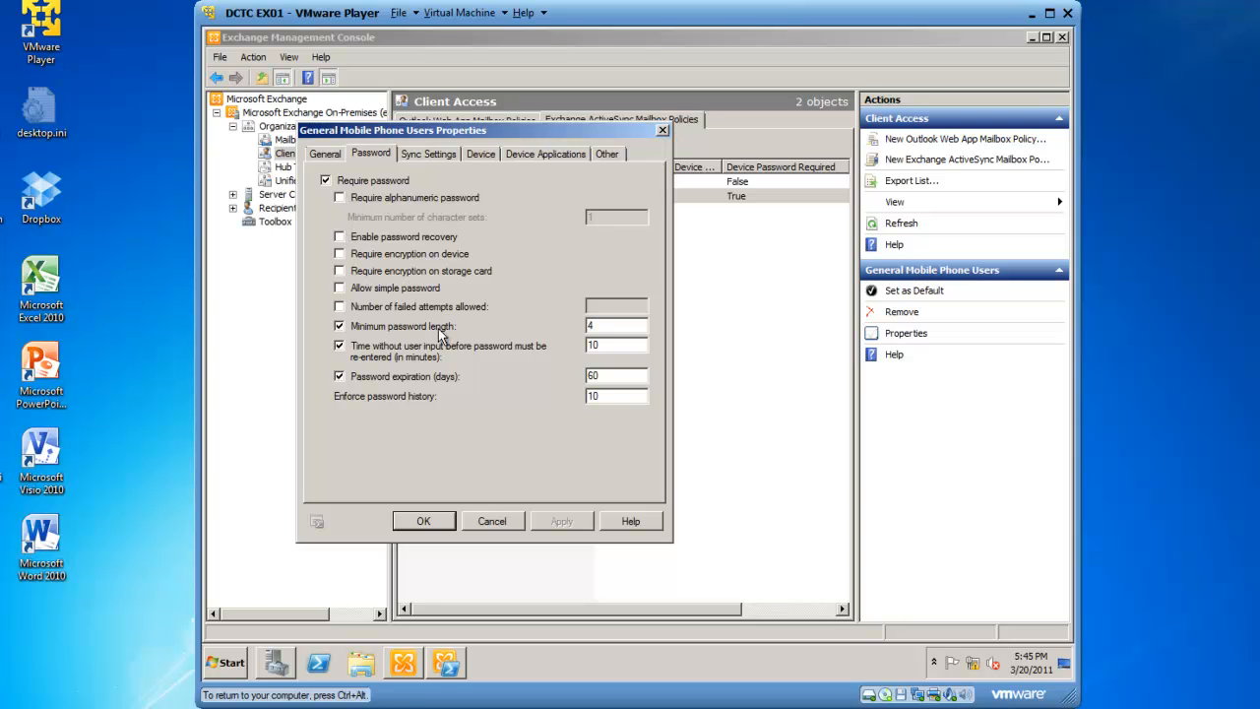
{"action": "left_click", "coordinate": [421, 155]}
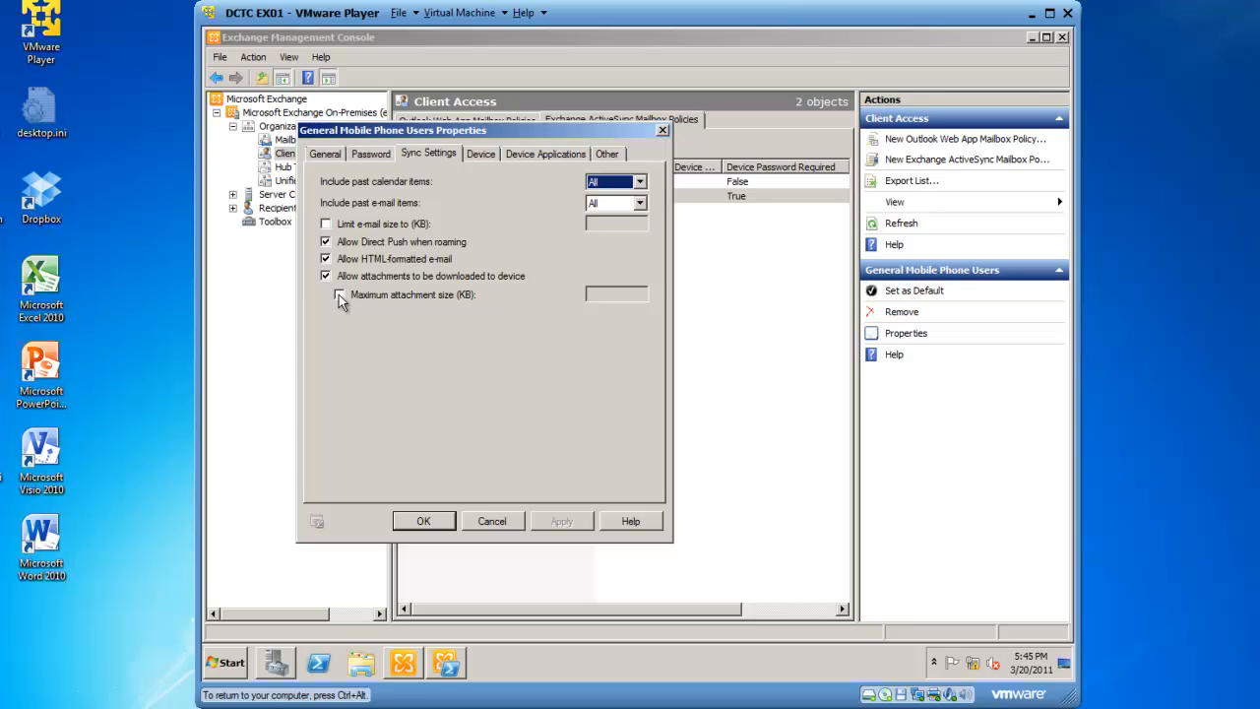
{"action": "left_click", "coordinate": [483, 154]}
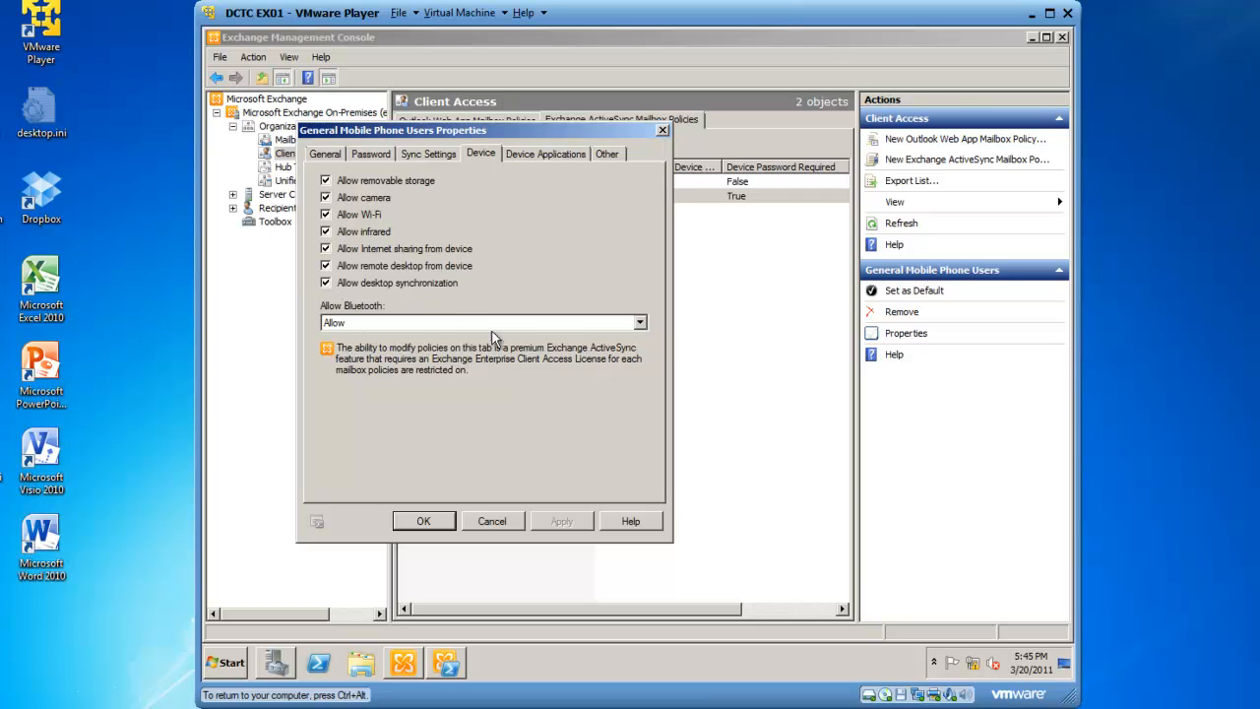
{"action": "left_click", "coordinate": [641, 325]}
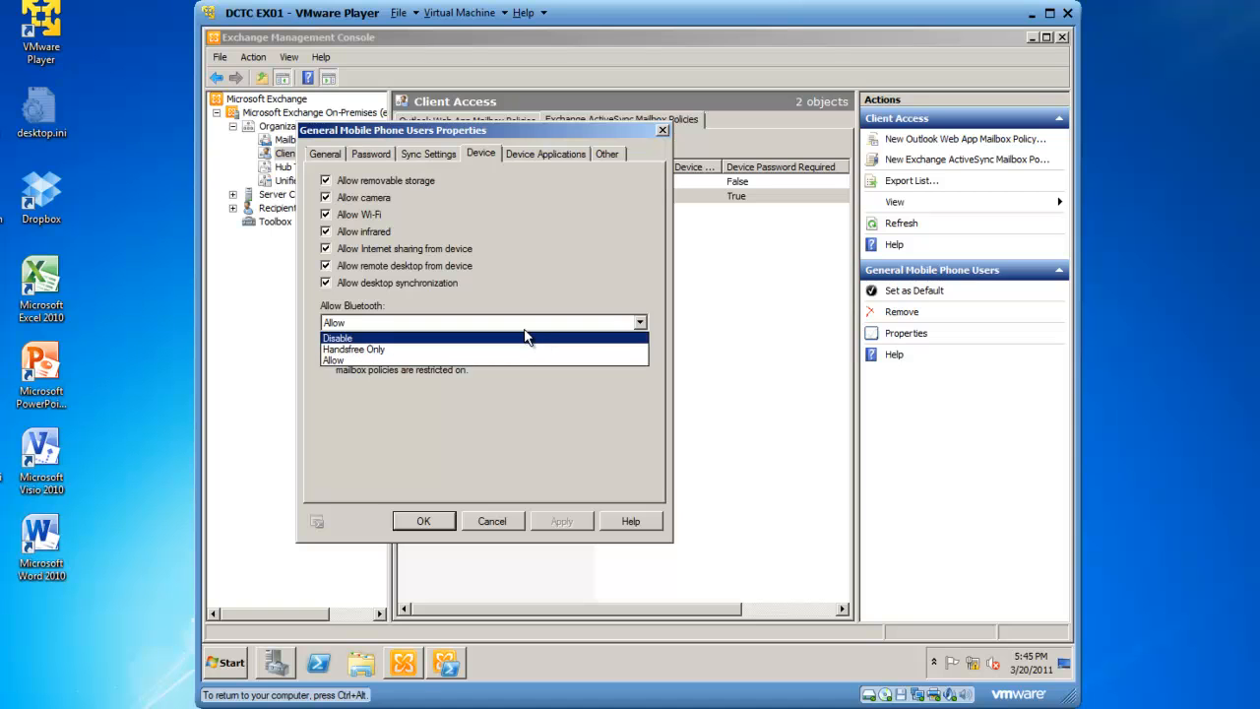
{"action": "left_click", "coordinate": [484, 362]}
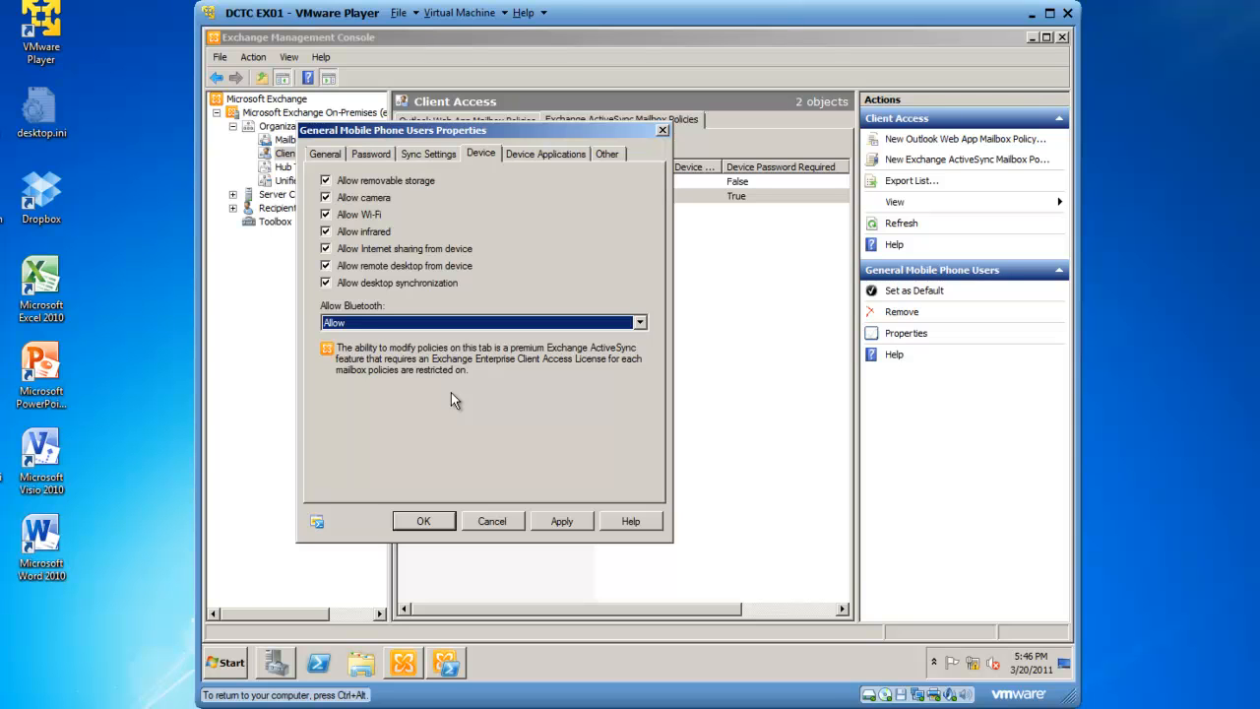
Disallow unsigned applications and unsigned installation packages on the Device Applications tab and save the policy properties.
{"action": "left_click", "coordinate": [539, 156]}
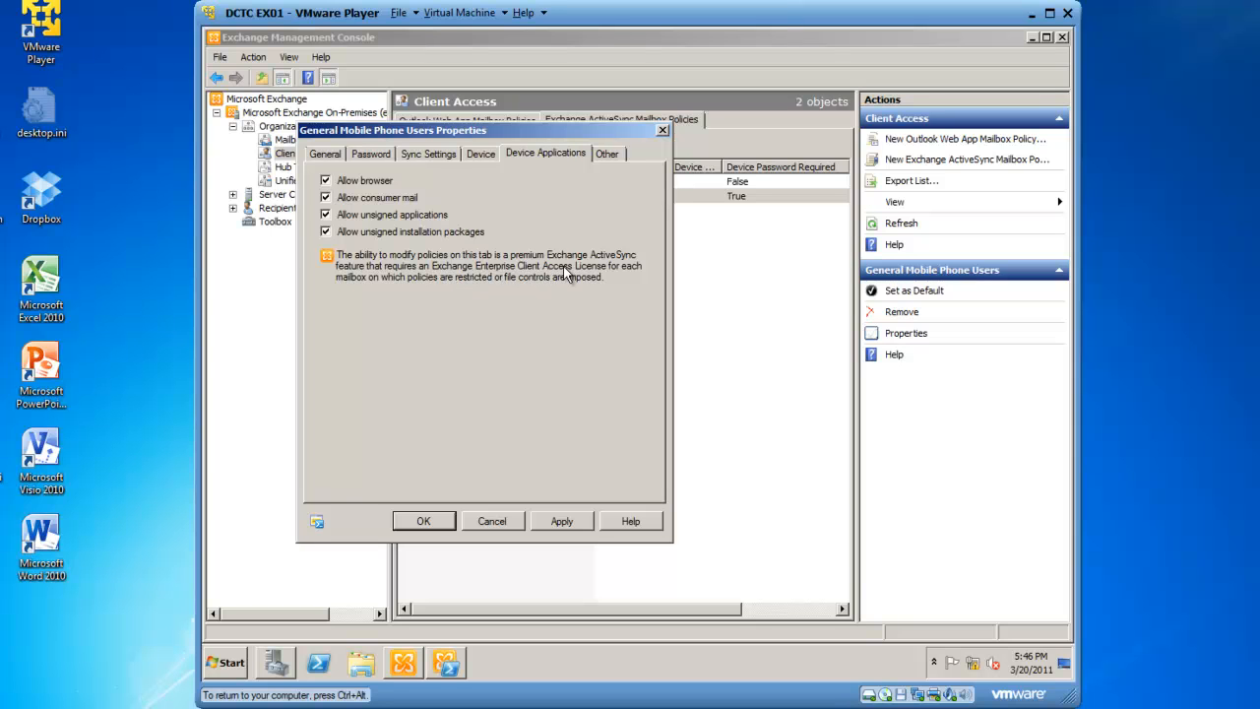
{"action": "left_click", "coordinate": [326, 215]}
{"action": "left_click", "coordinate": [326, 231]}
{"action": "left_click", "coordinate": [606, 155]}
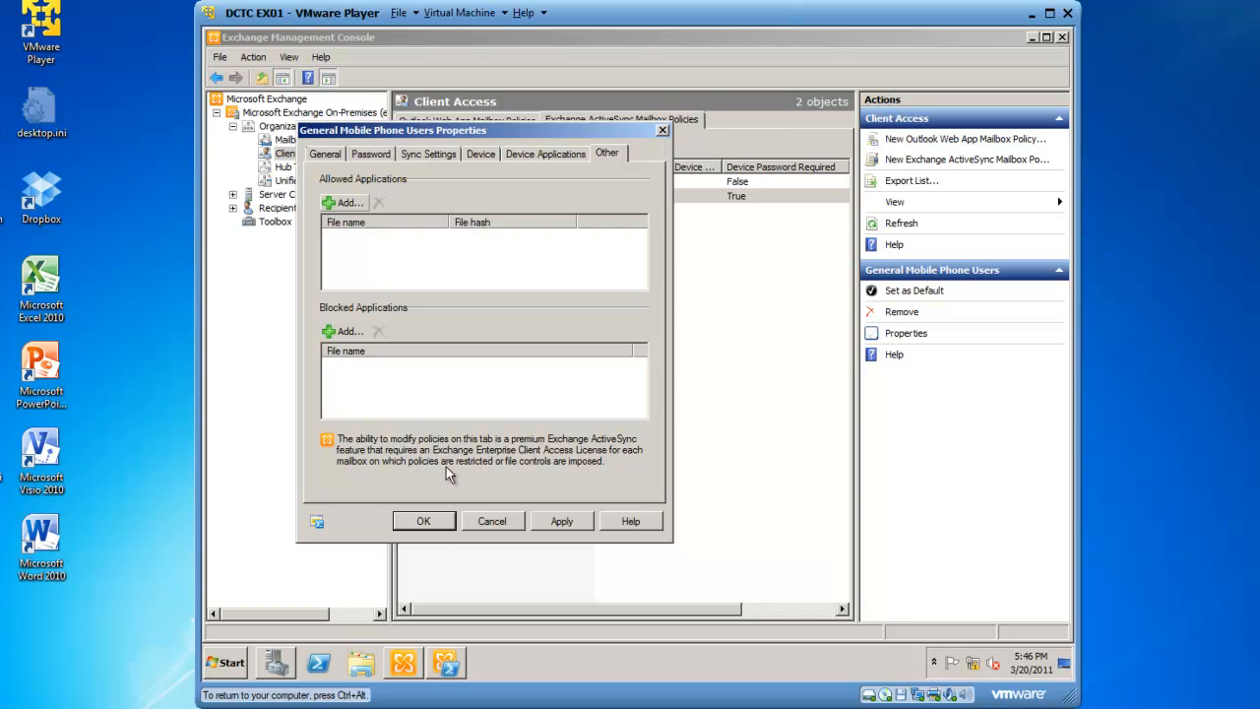
{"action": "left_click", "coordinate": [425, 521]}
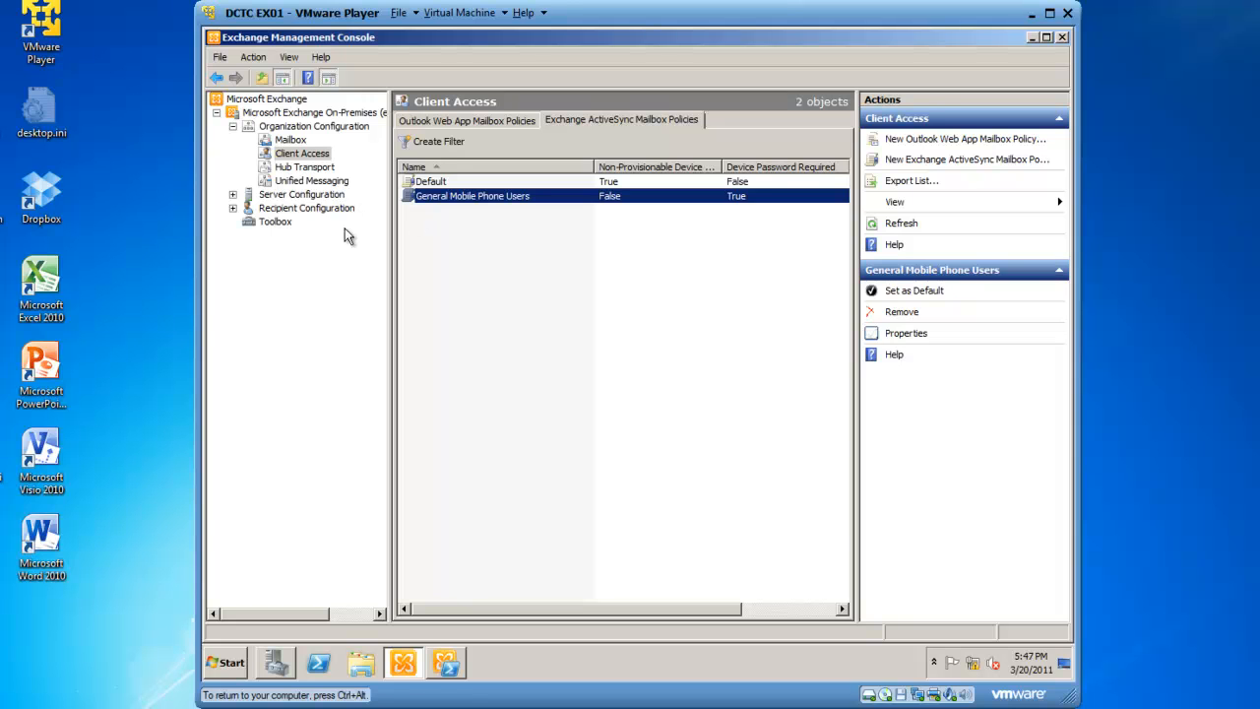
Assign the General Mobile Phone Users ActiveSync policy to the second user's mailbox under Recipient Configuration.
{"action": "left_click", "coordinate": [233, 208]}
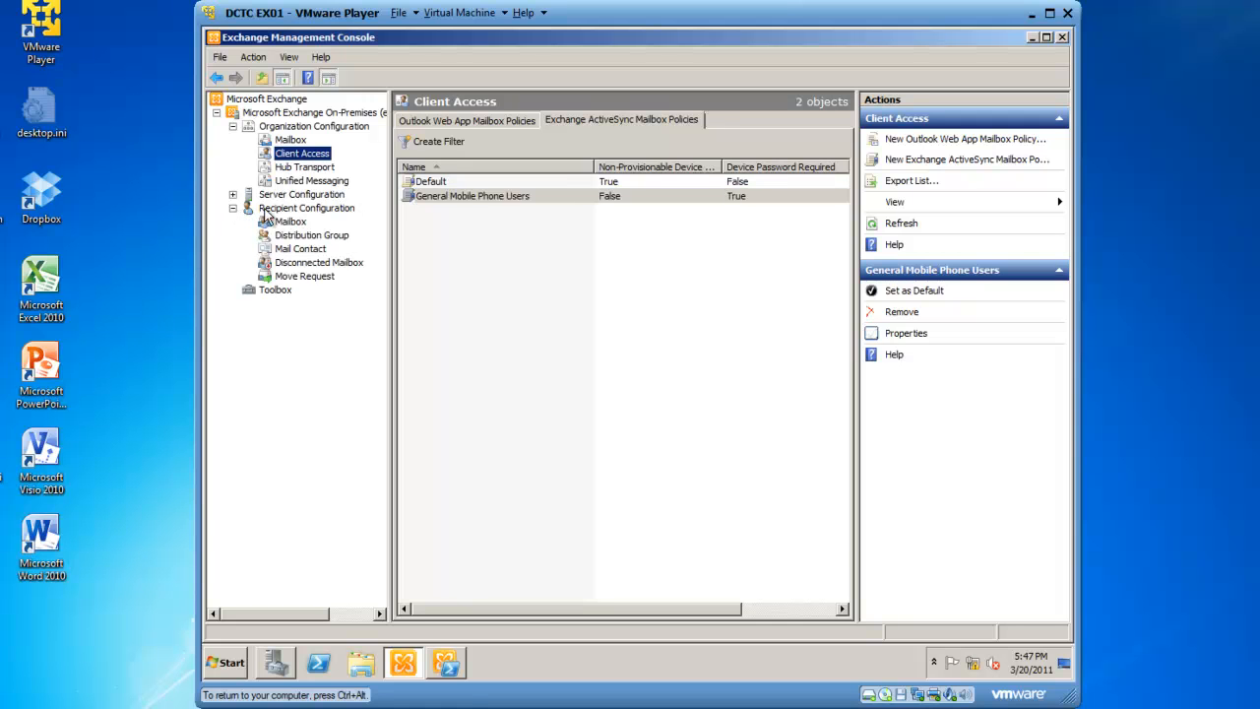
{"action": "left_click", "coordinate": [298, 222]}
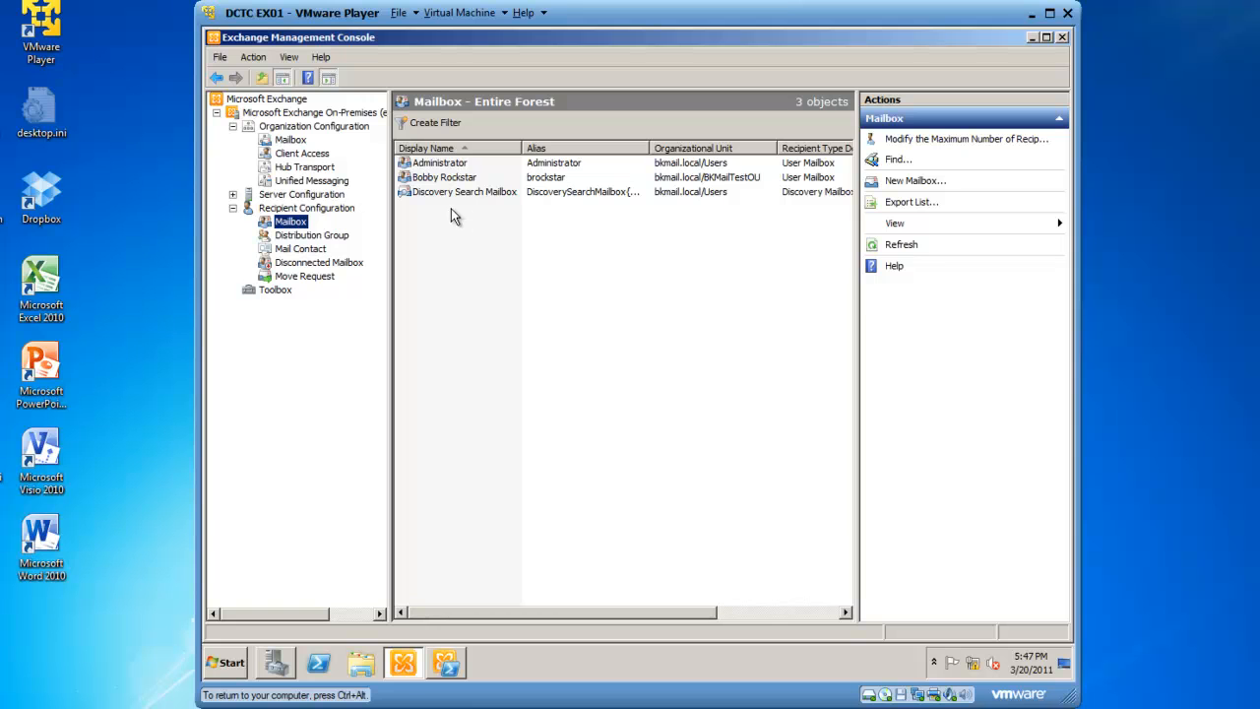
{"action": "left_click", "coordinate": [453, 181]}
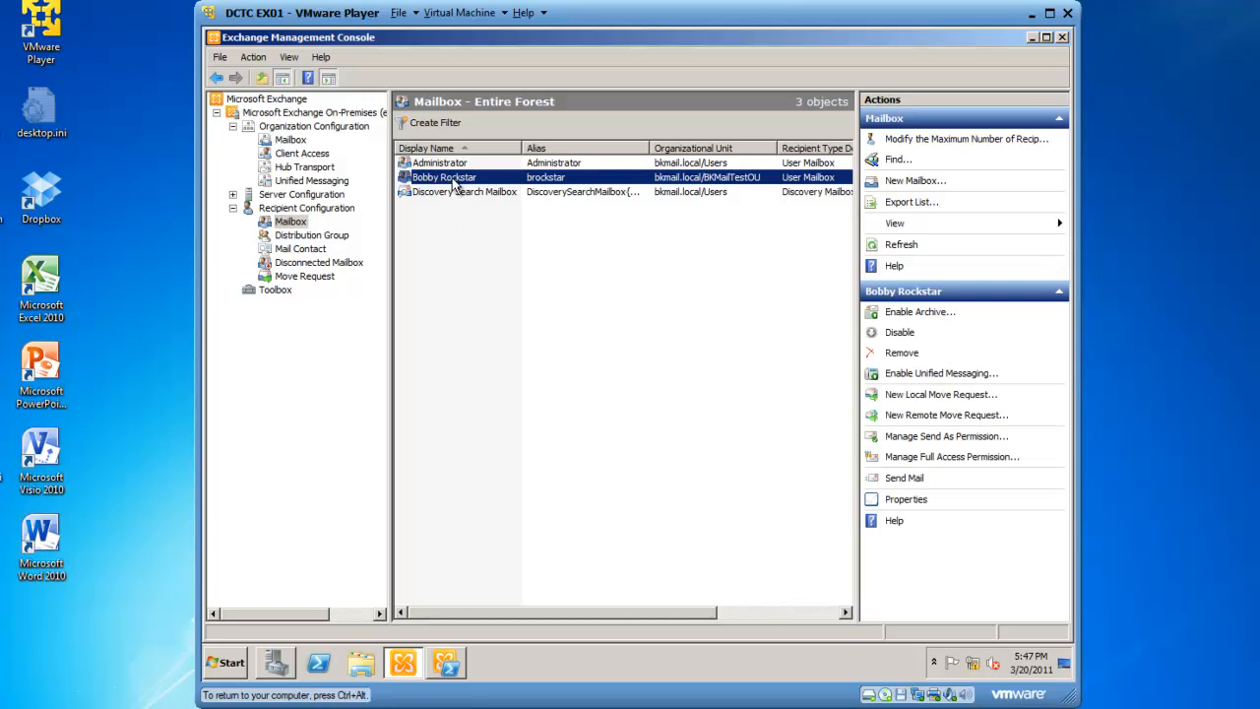
{"action": "right_click", "coordinate": [455, 183]}
{"action": "left_click", "coordinate": [502, 349]}
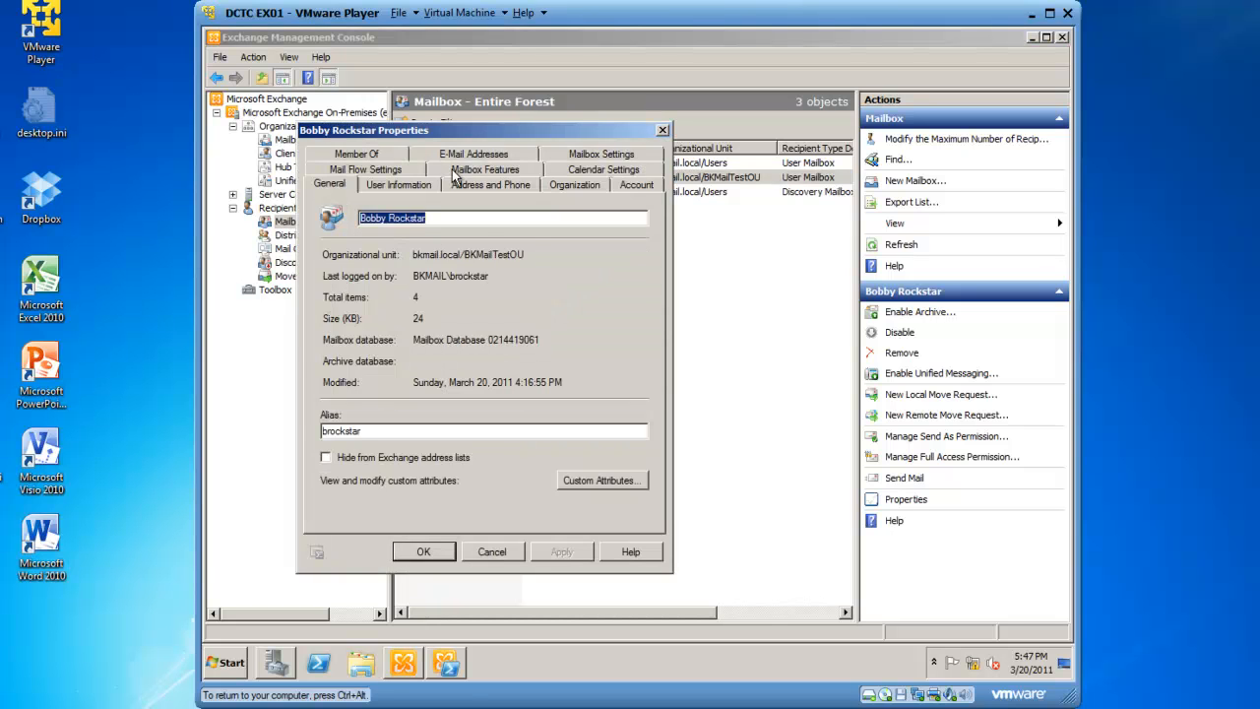
{"action": "left_click", "coordinate": [475, 172]}
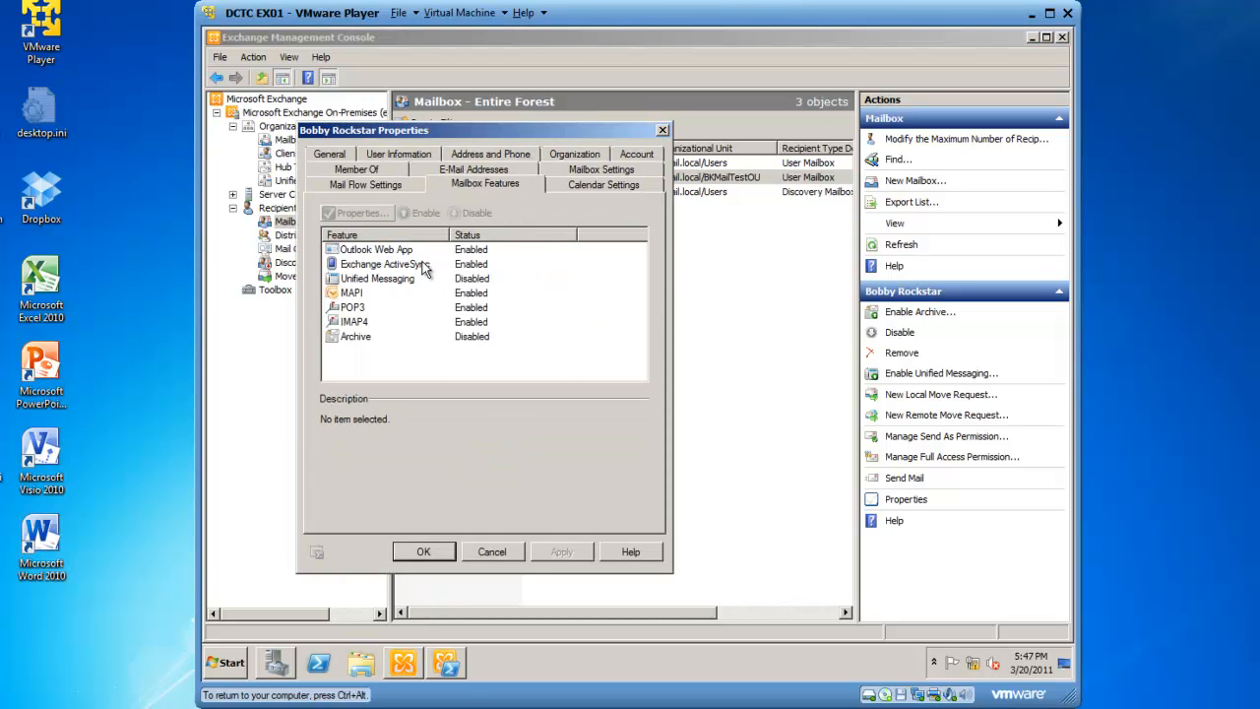
{"action": "left_click", "coordinate": [385, 266]}
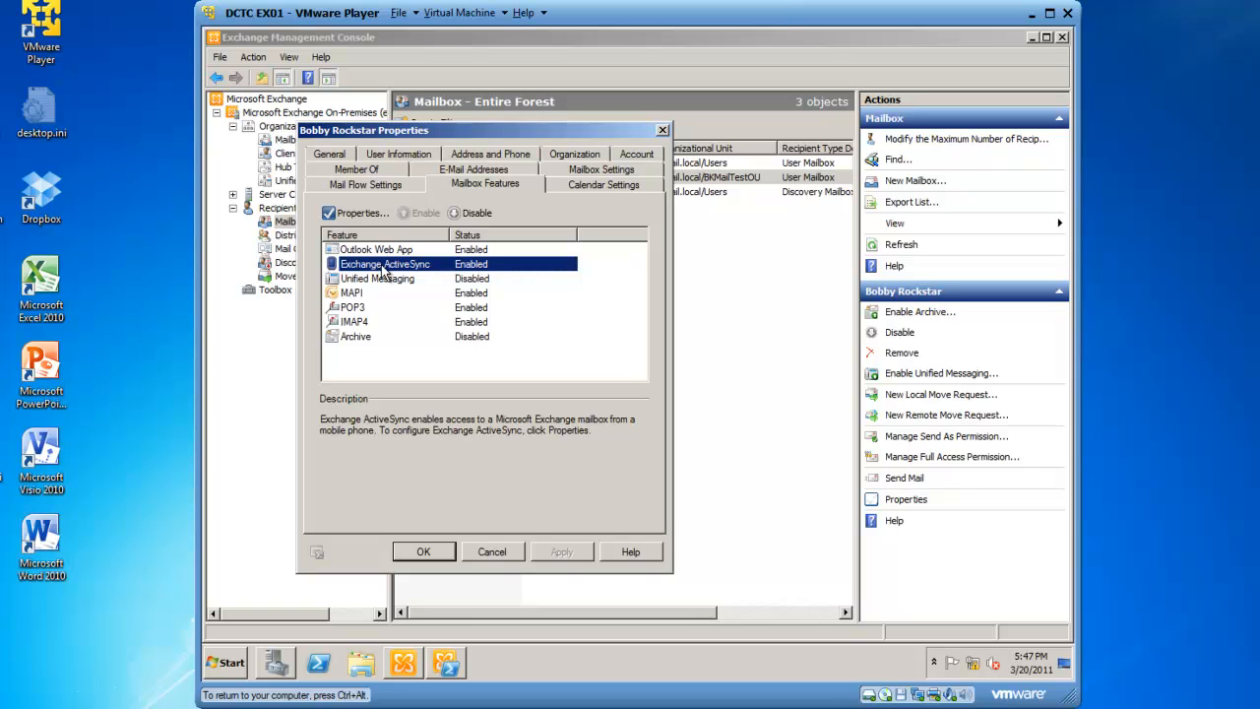
{"action": "left_click", "coordinate": [353, 212]}
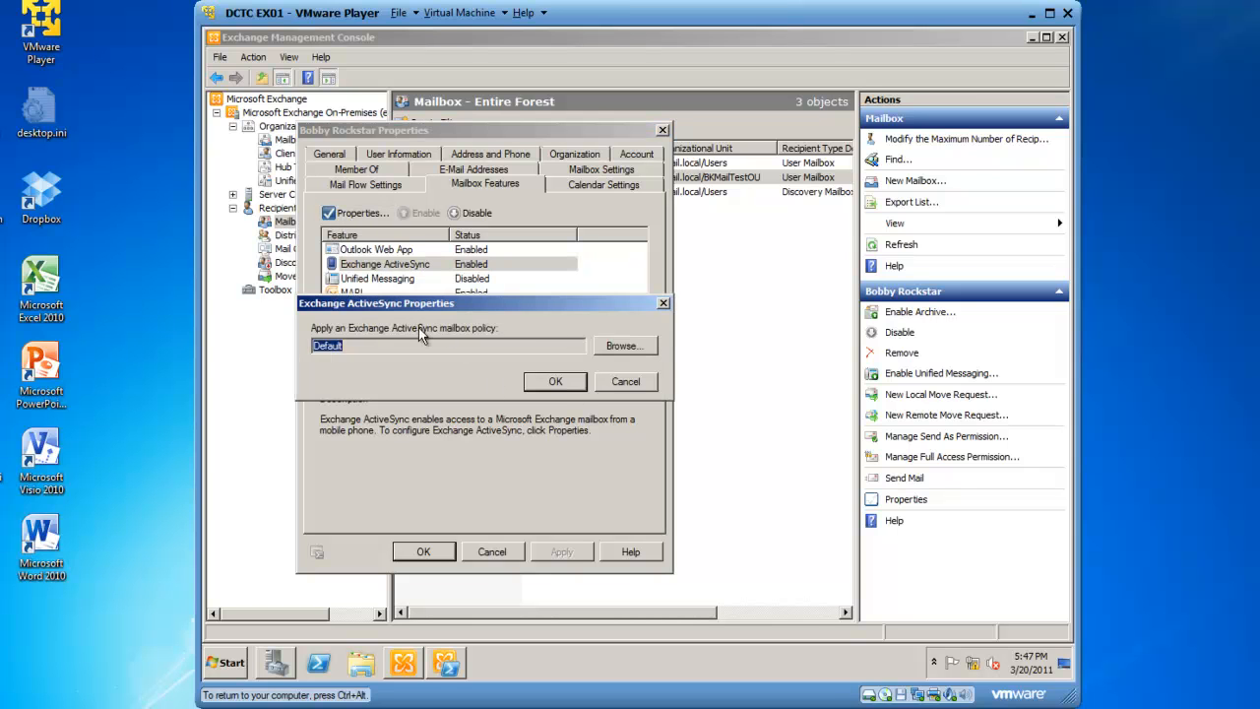
{"action": "left_click", "coordinate": [626, 346]}
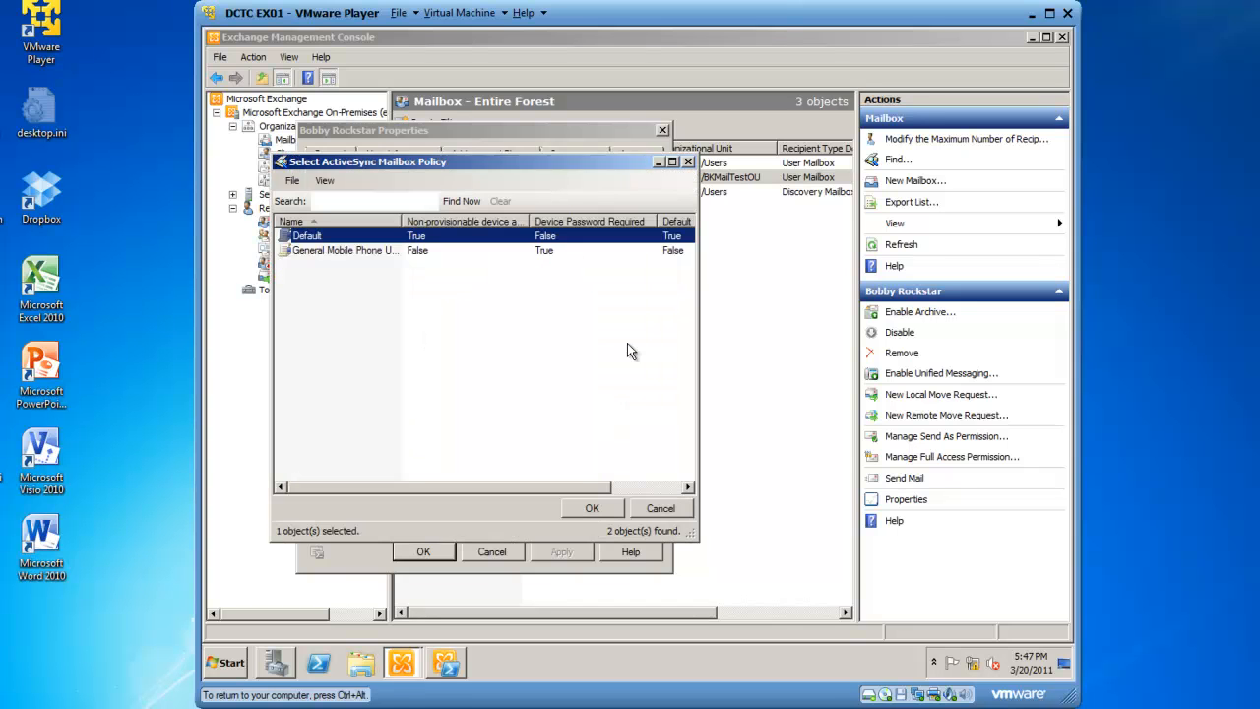
{"action": "left_click", "coordinate": [362, 251]}
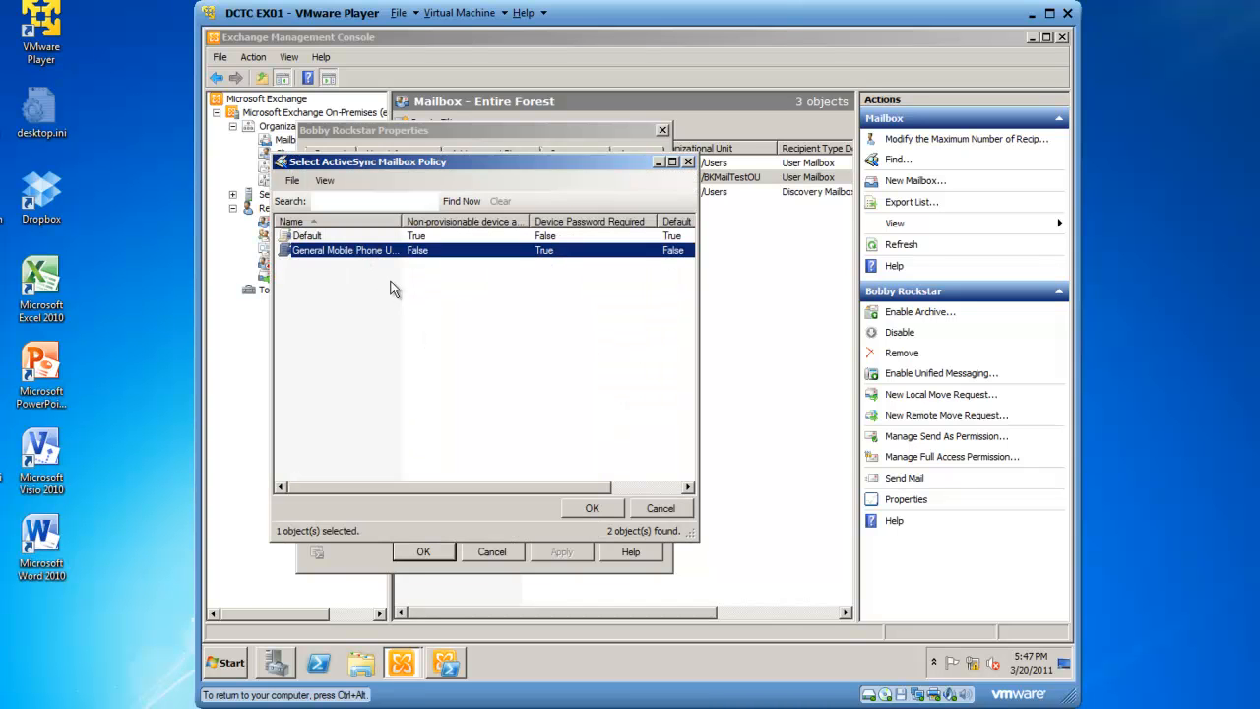
{"action": "left_click", "coordinate": [589, 509]}
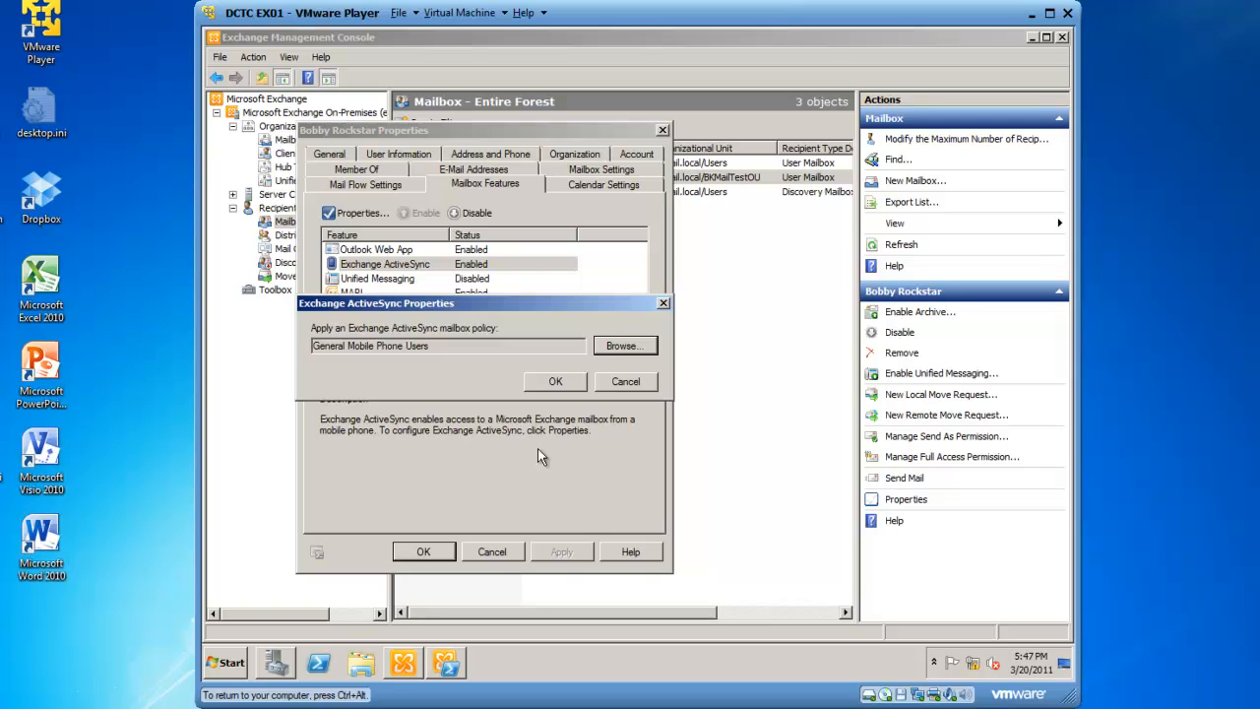
{"action": "left_click", "coordinate": [553, 383]}
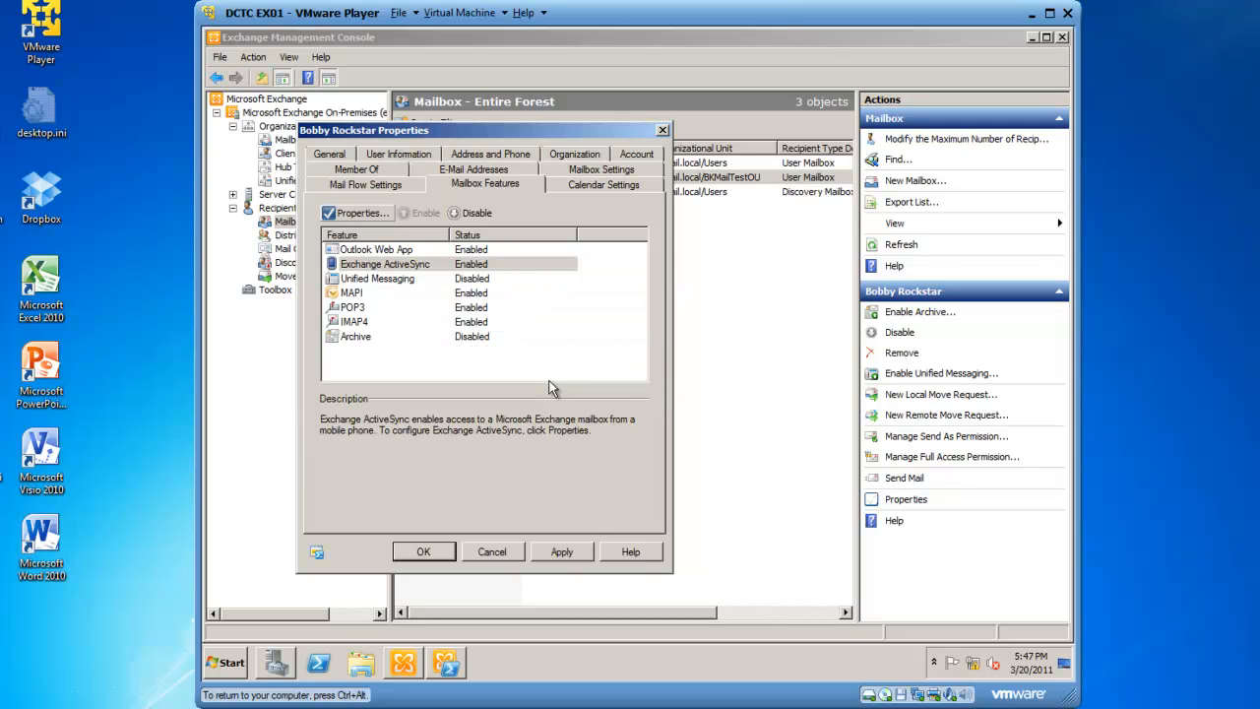
{"action": "left_click", "coordinate": [423, 553]}
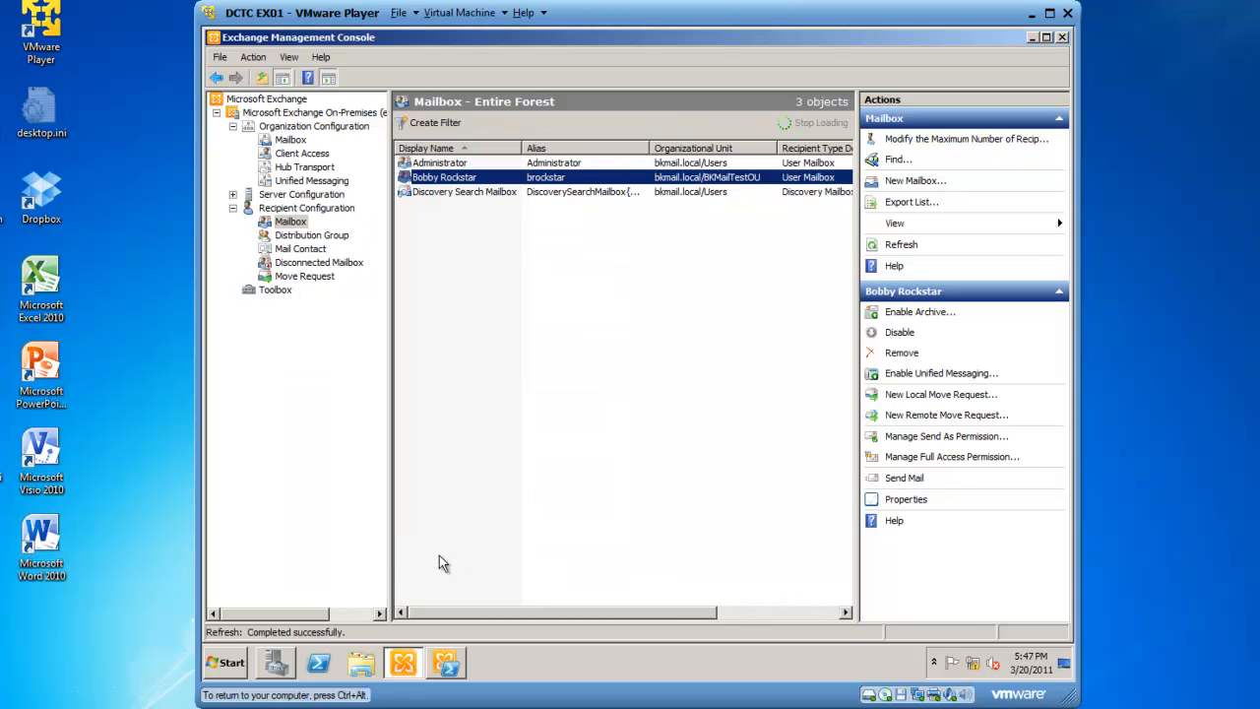